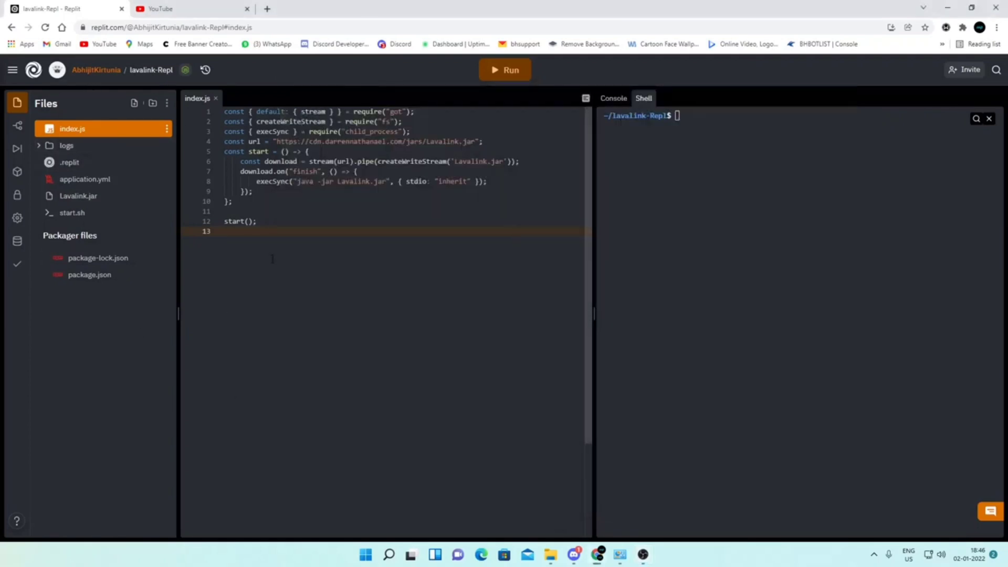
Move the caret around the blank lines below start() in index.js and add a line.
key(Up)
key(Up)
key(Down)
key(Down)
key(Return)
key(Return)
key(Return)
click(84, 179)
click(257, 122)
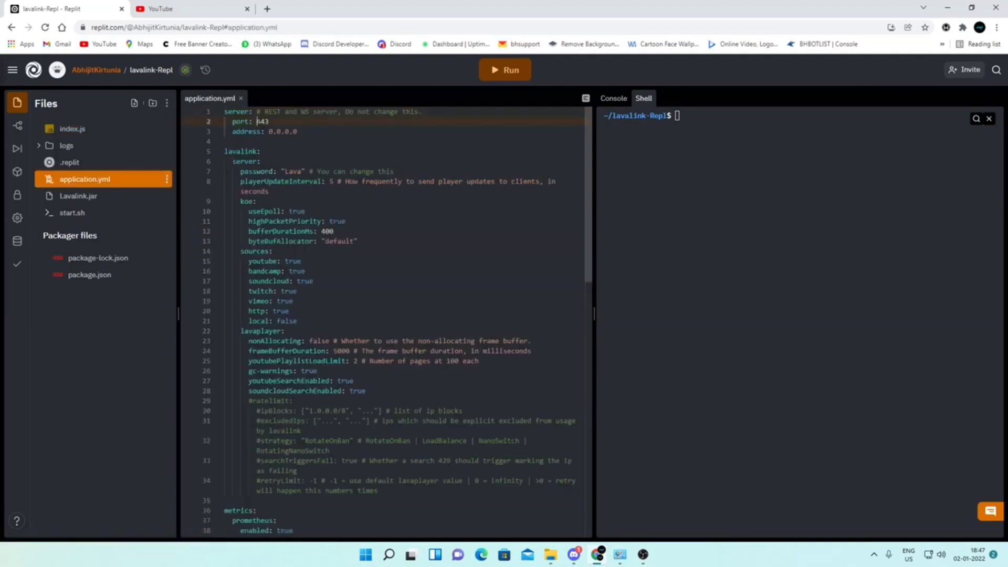
double_click(261, 122)
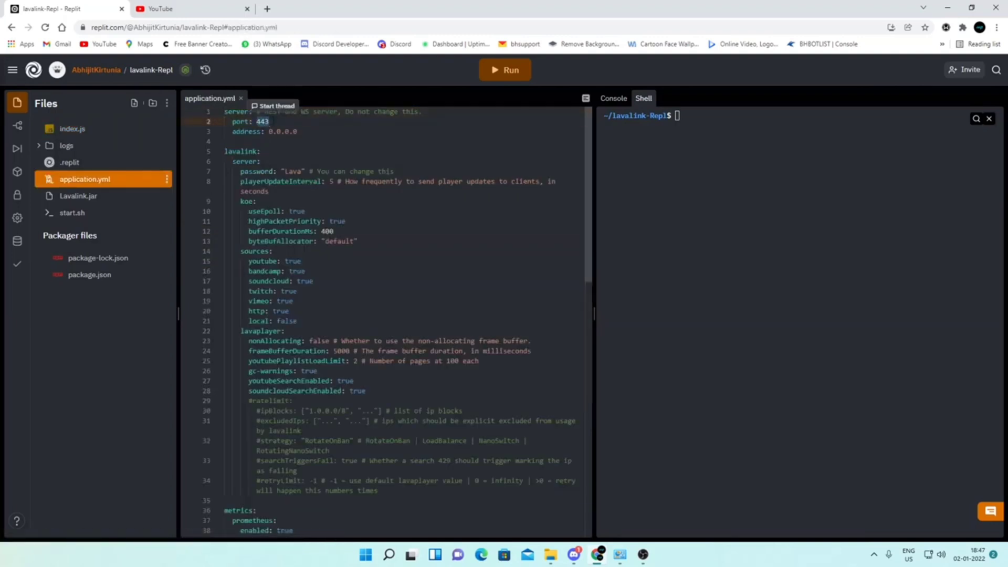
text(80)
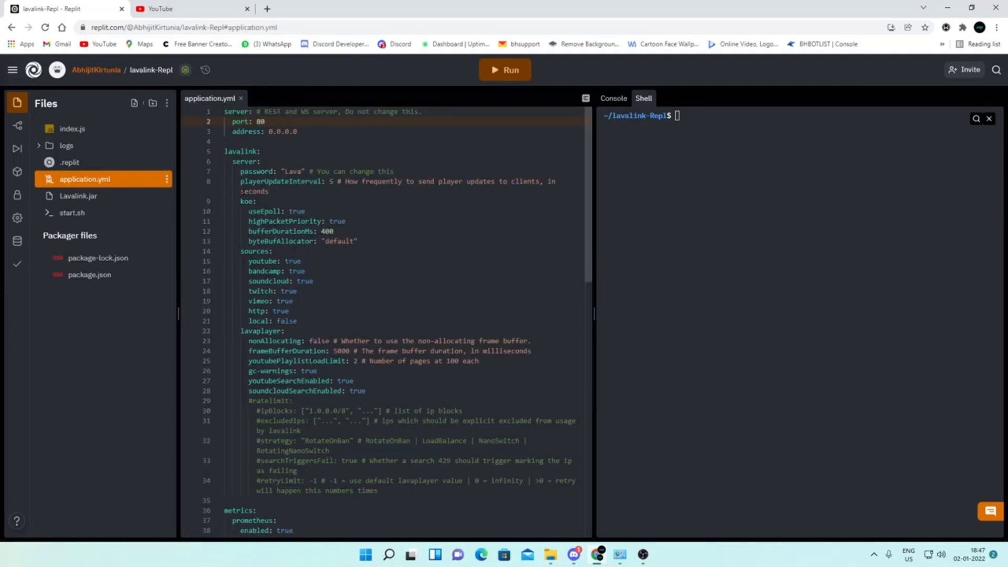
double_click(293, 171)
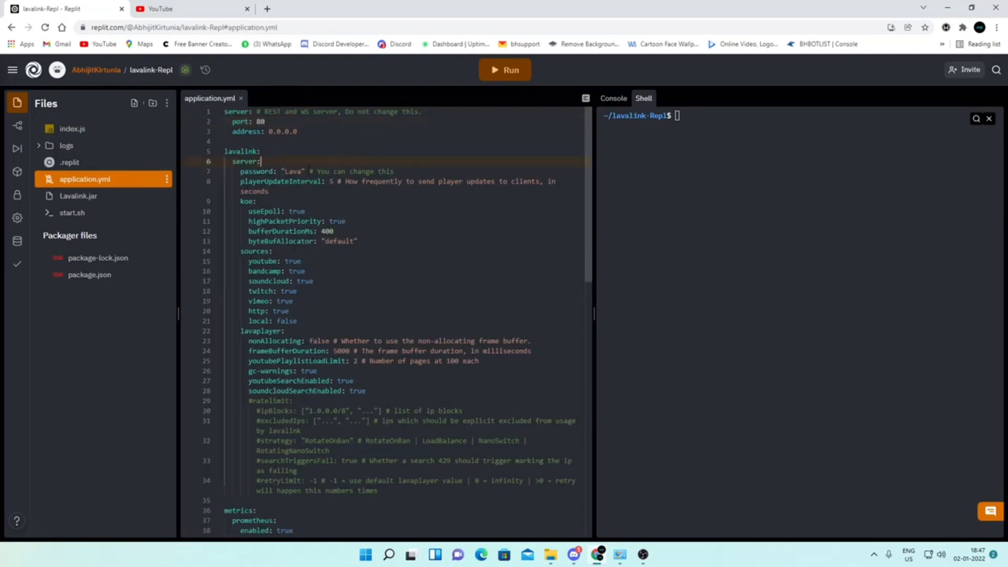
drag(302, 171, 285, 170)
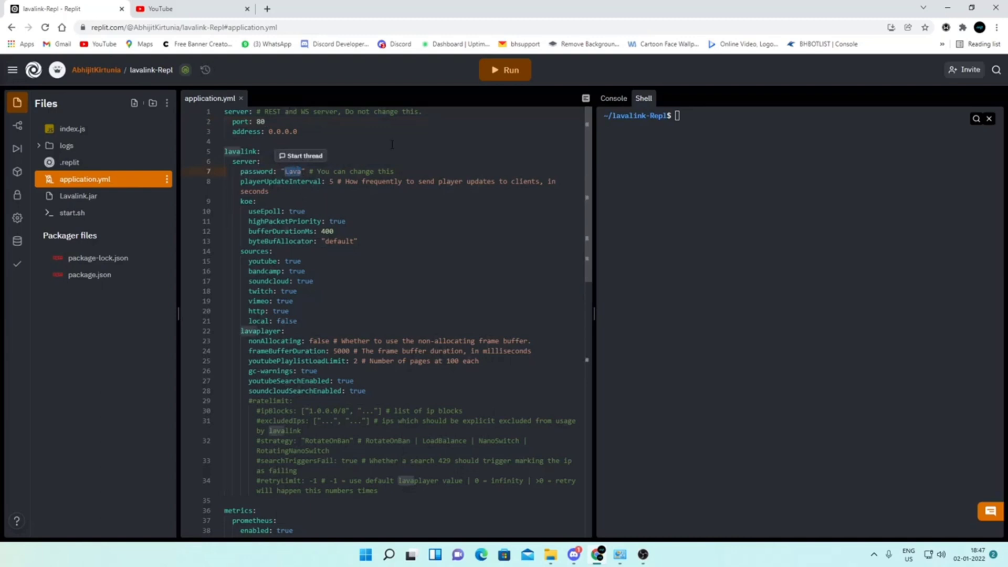
text(i)
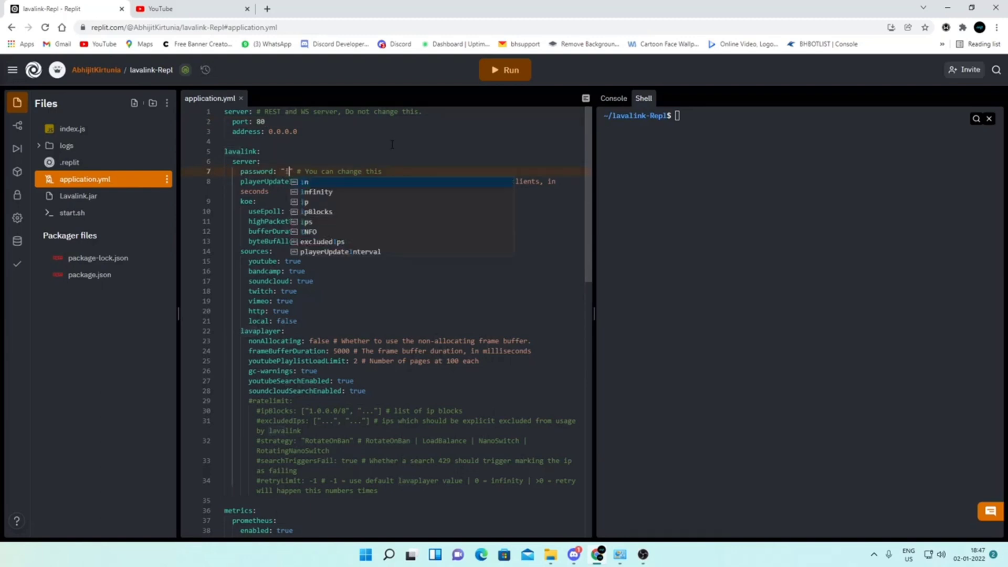
key(BackSpace)
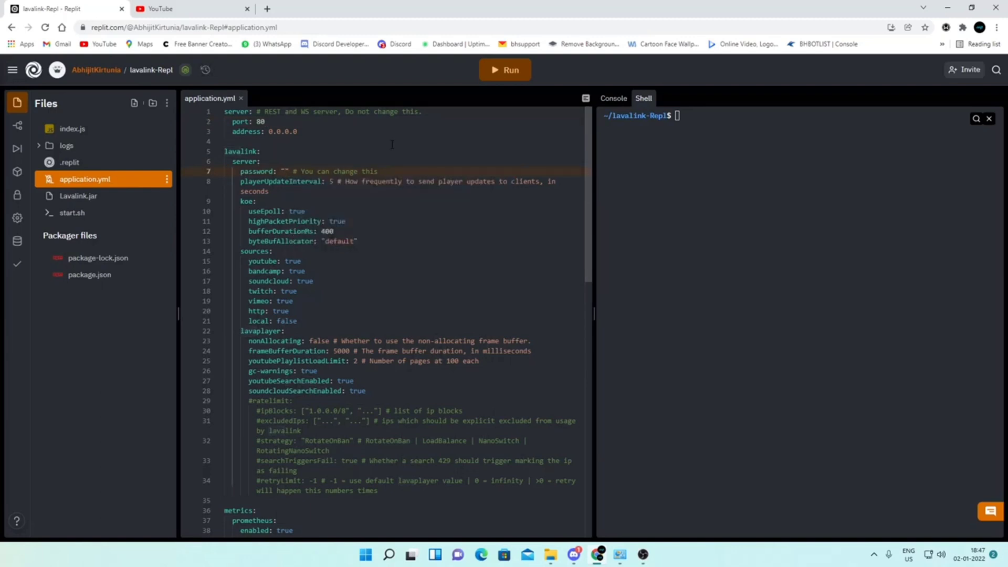
text(coder)
Return to index.js and remove the leftover comment lines.
click(71, 128)
key(BackSpace)
Run the Repl so Lavalink starts on port 80, tidying a mistyped comment meanwhile.
click(505, 70)
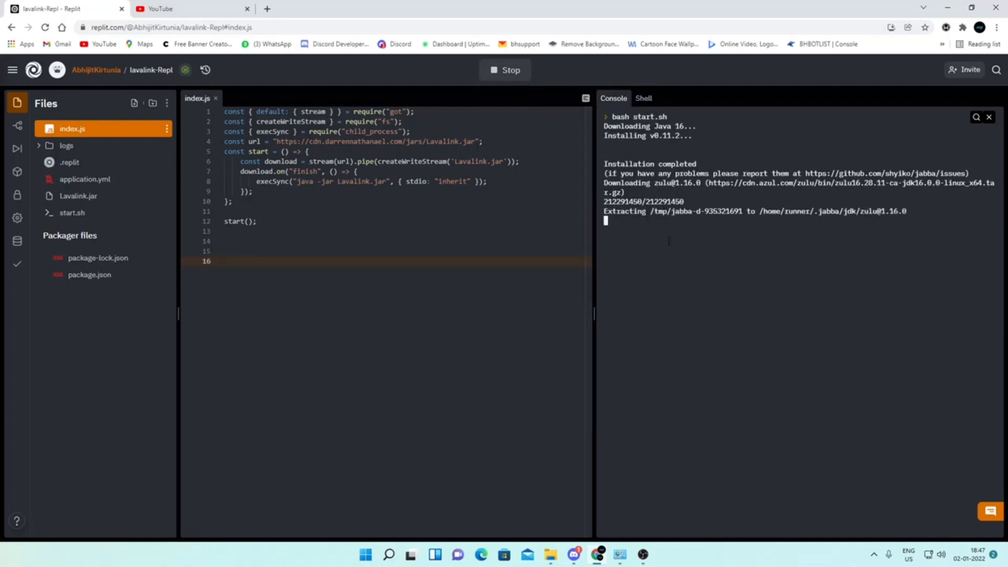
text(//it takes some time  n)
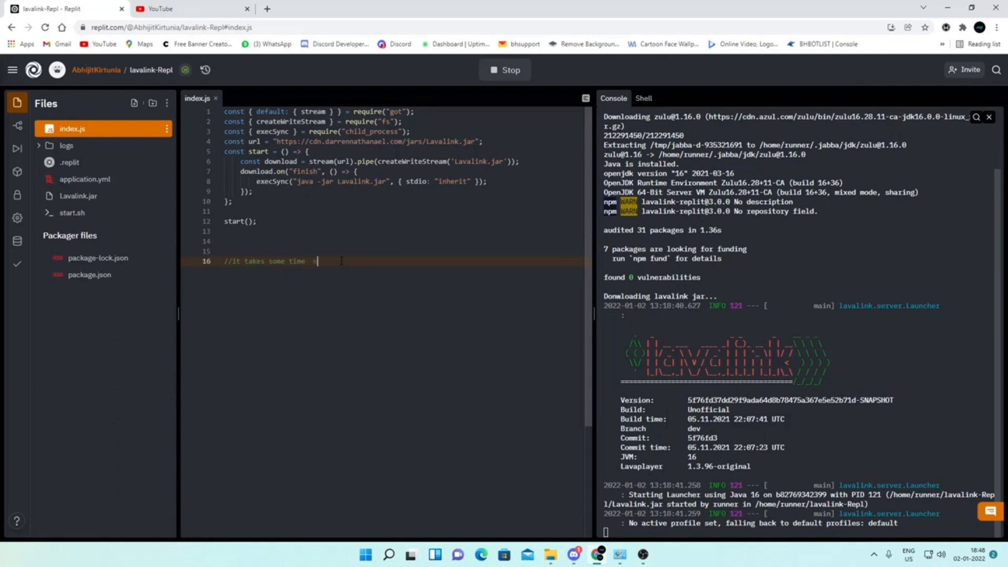
text(losa)
key(BackSpace)
key(BackSpace)
text(adi)
text(ng)
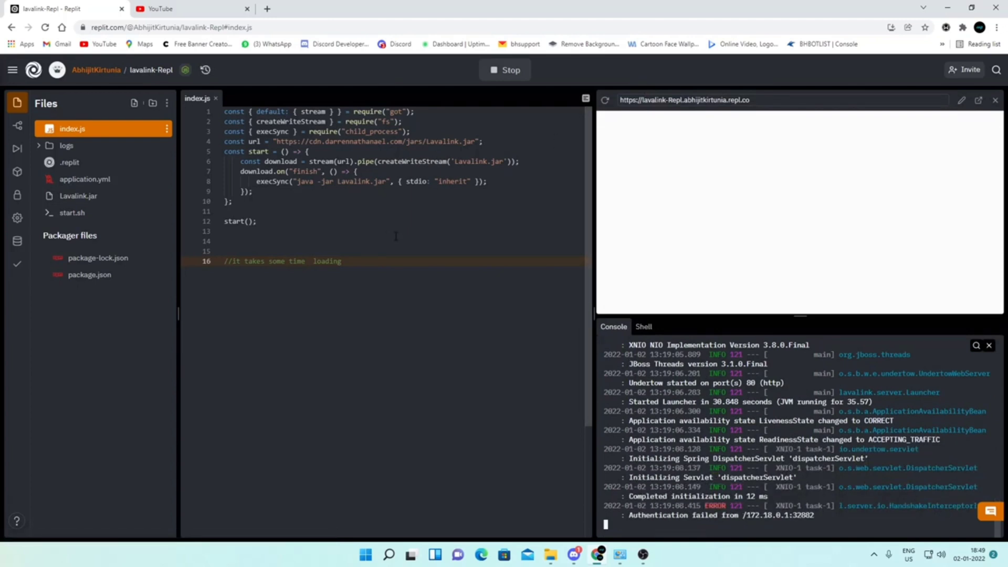
Replace the loading comment on line 16 of index.js with "// and done".
click(383, 259)
key(BackSpace)
key(BackSpace)
key(BackSpace)
key(BackSpace)
key(BackSpace)
key(BackSpace)
key(BackSpace)
key(BackSpace)
text(/ and d)
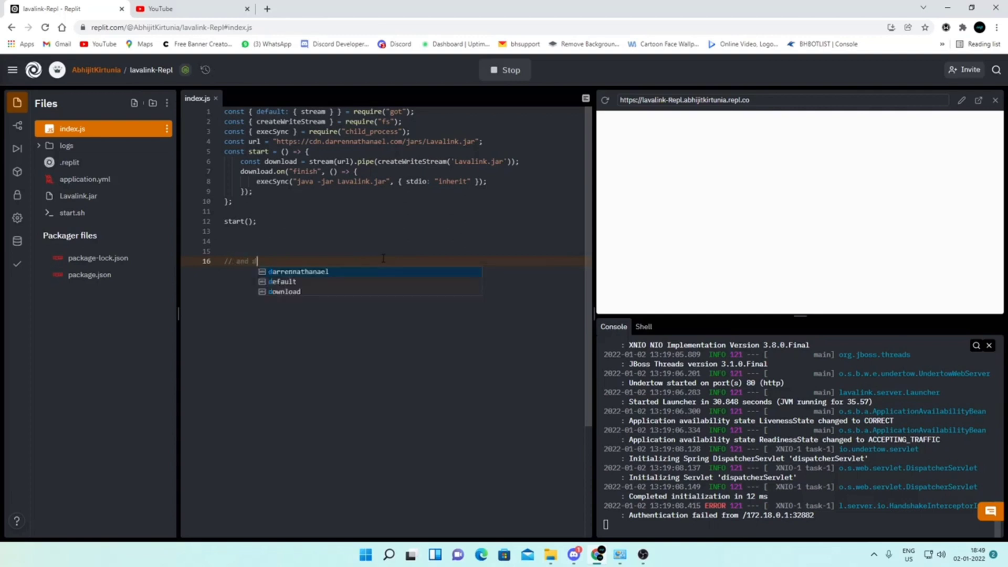
text(one)
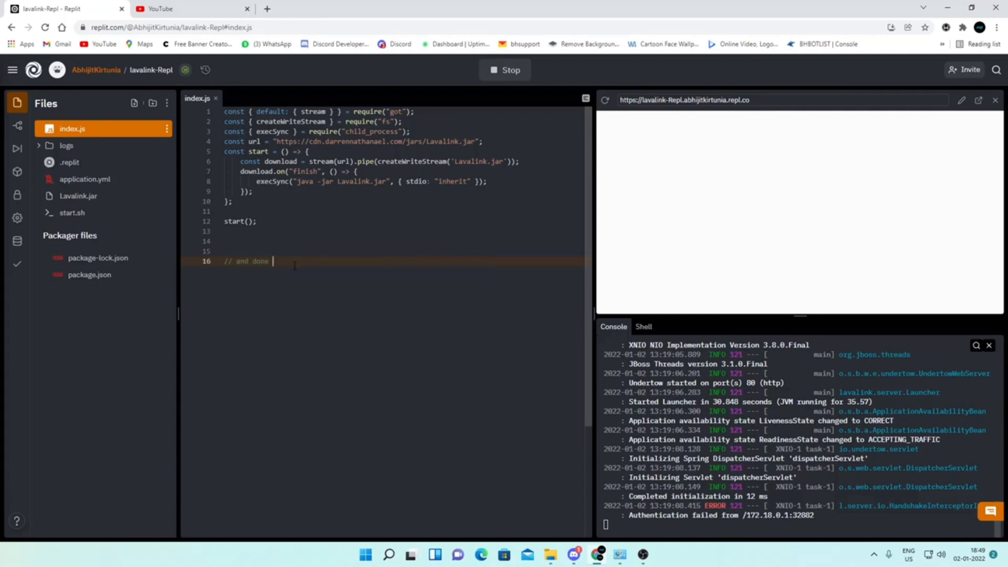
drag(295, 264, 209, 264)
key(Right)
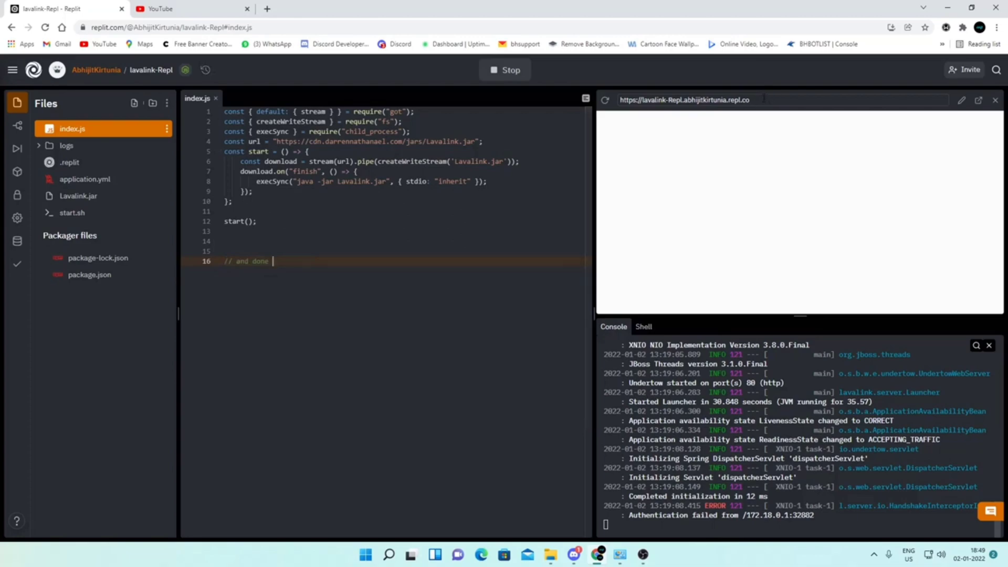